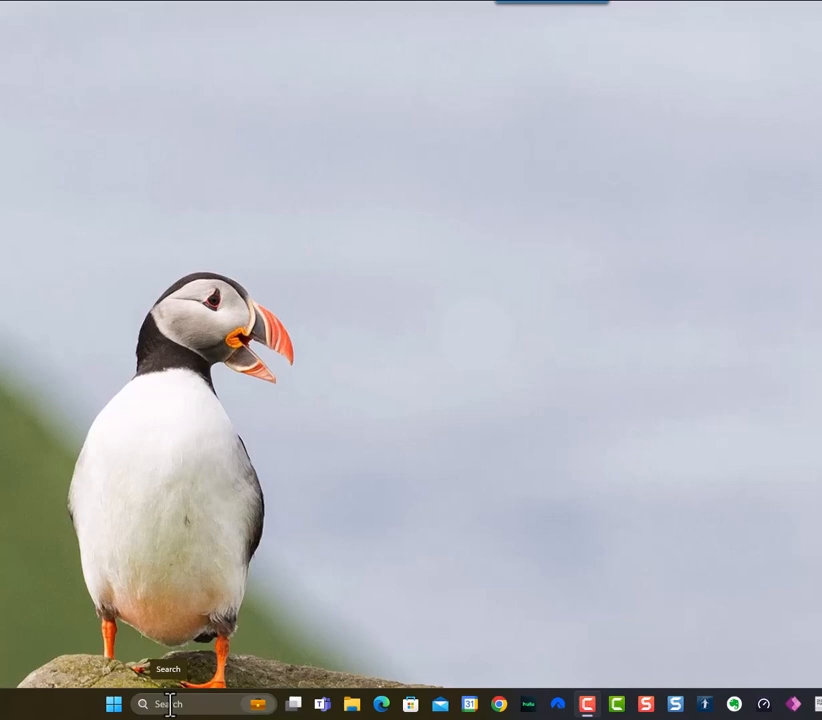
pyautogui.click(170, 703)
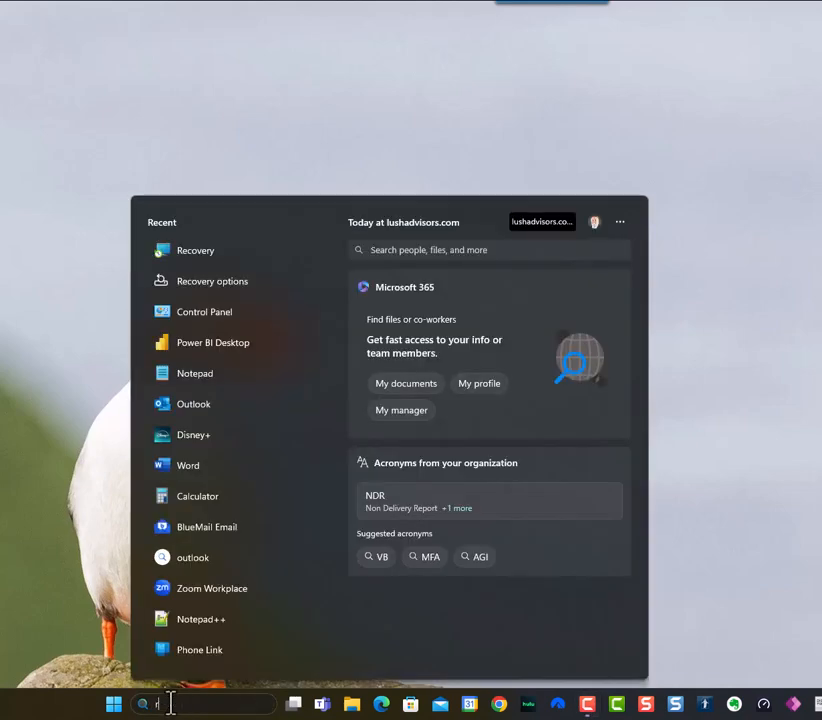
pyautogui.write('recoil')
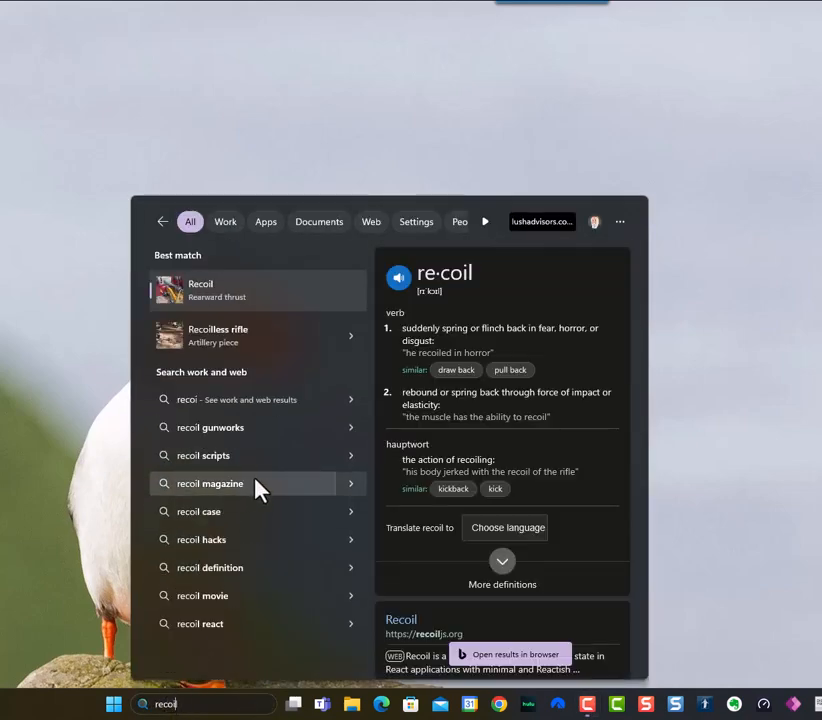
pyautogui.press('BackSpace')
pyautogui.press('BackSpace')
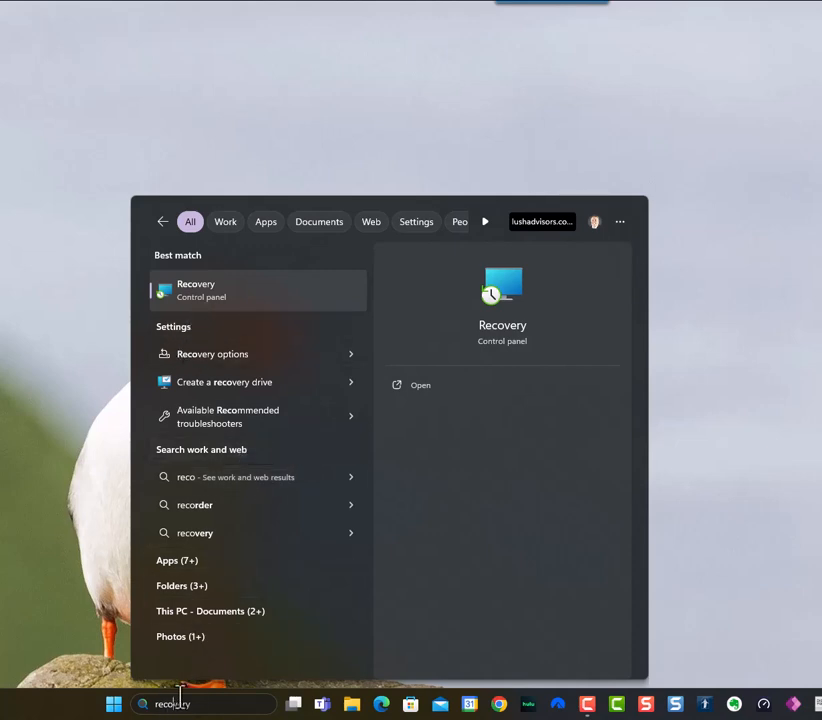
pyautogui.press('BackSpace')
pyautogui.press('BackSpace')
pyautogui.write('st')
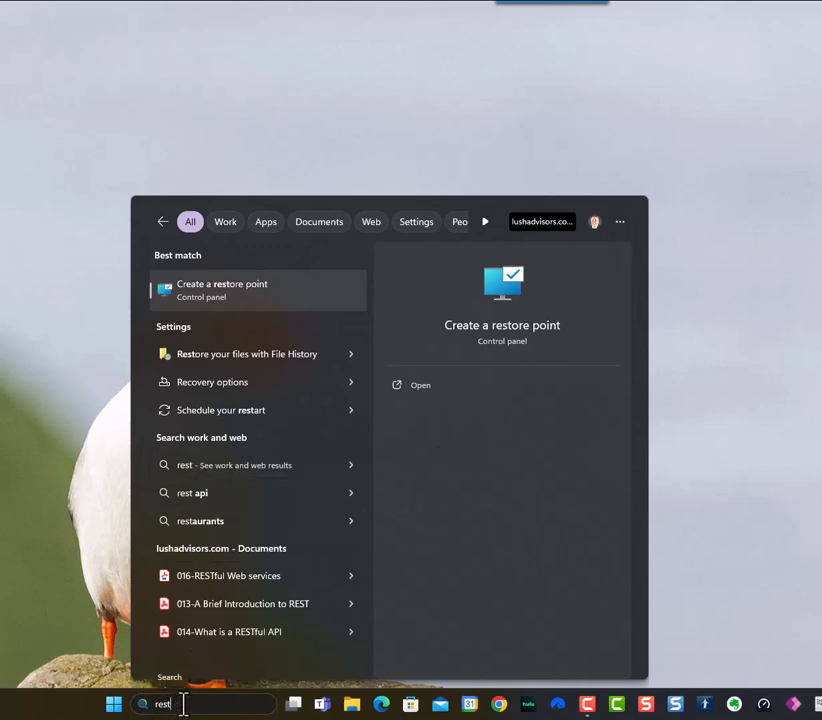
pyautogui.press('Escape')
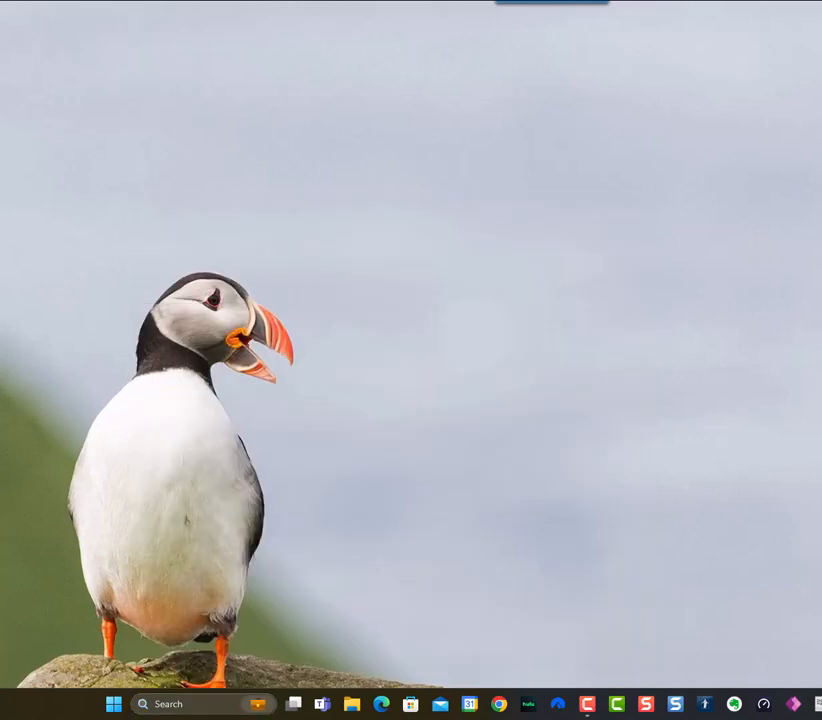
pyautogui.click(162, 704)
pyautogui.write('rest')
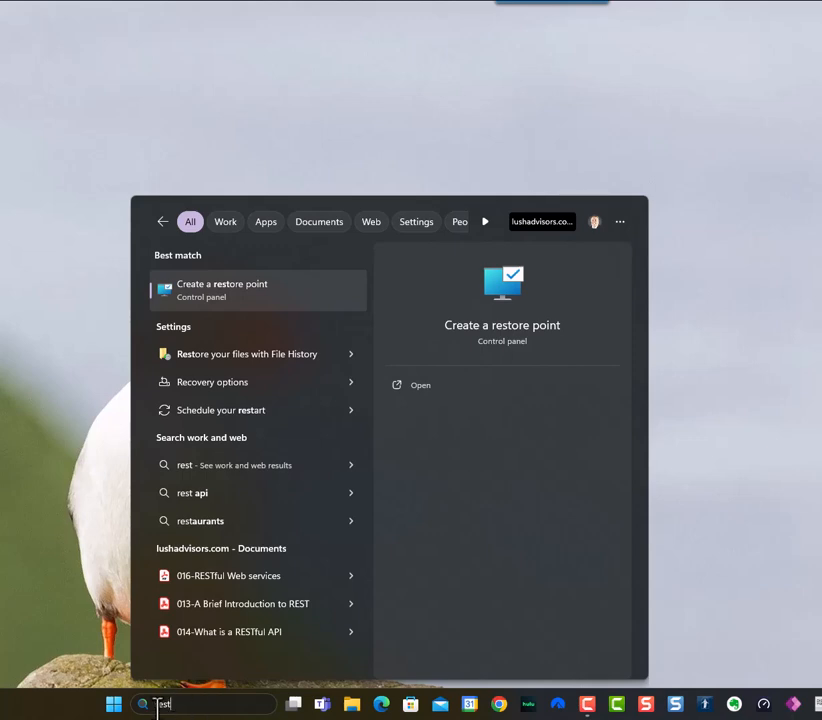
pyautogui.press('Escape')
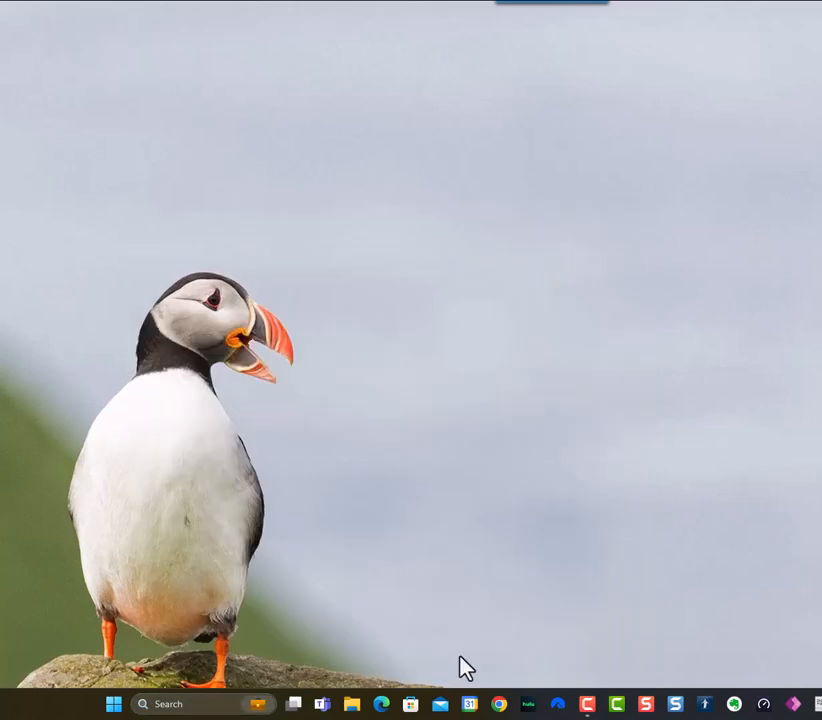
# - Search Windows for "rest", open the Create a restore point settings and reposition the System Properties window
pyautogui.click(175, 708)
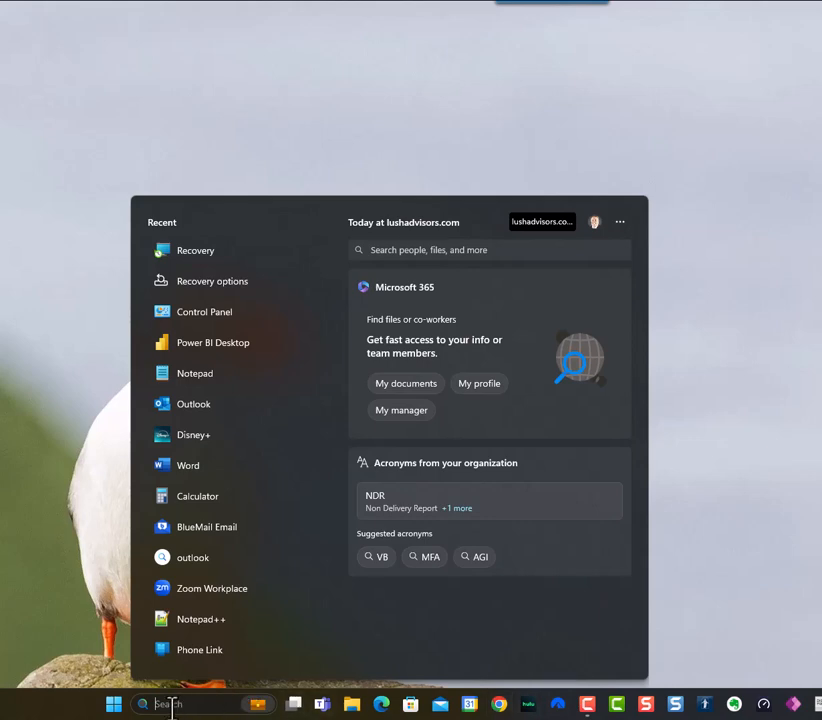
pyautogui.write('res')
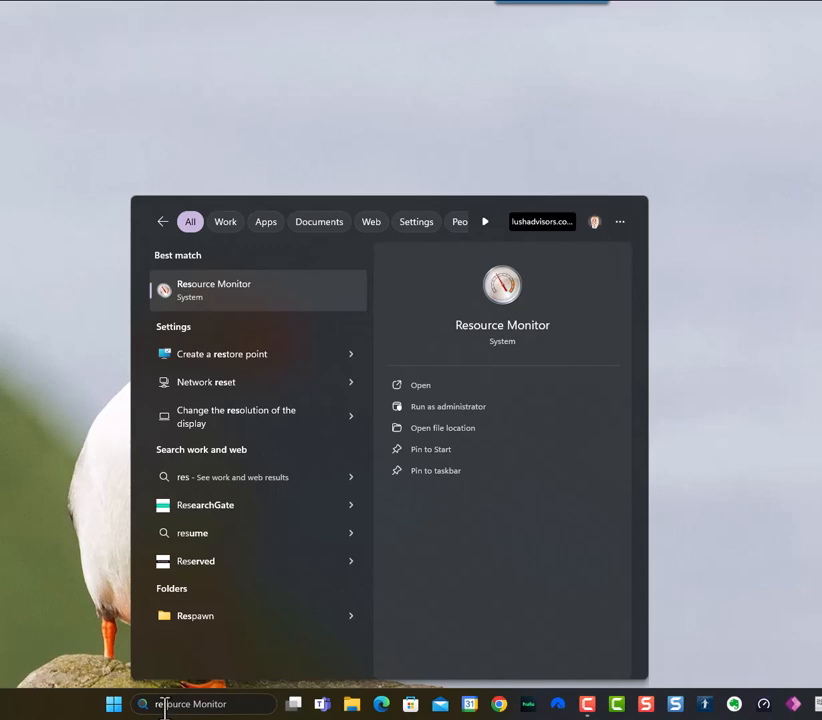
pyautogui.write('t')
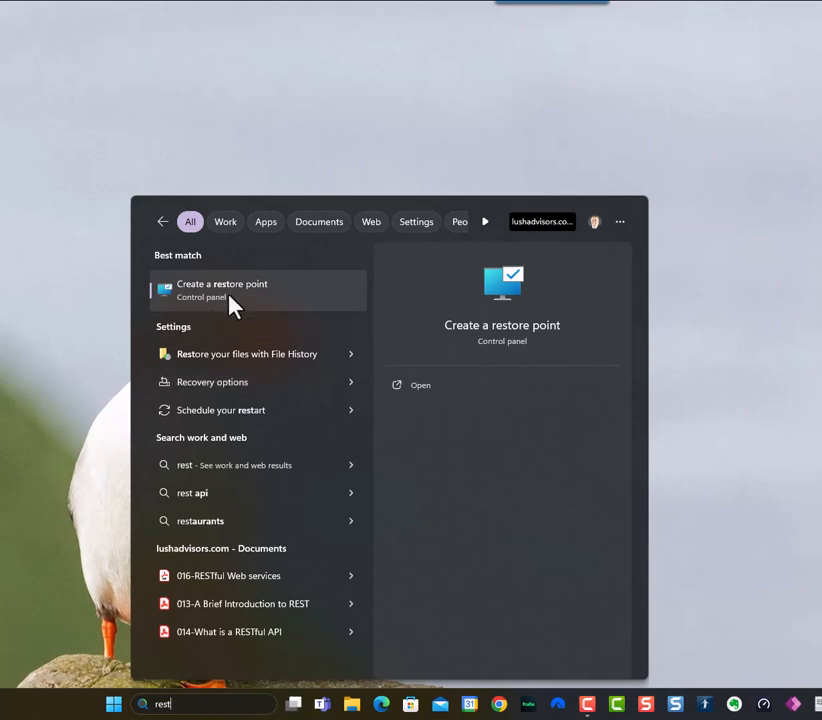
pyautogui.click(428, 397)
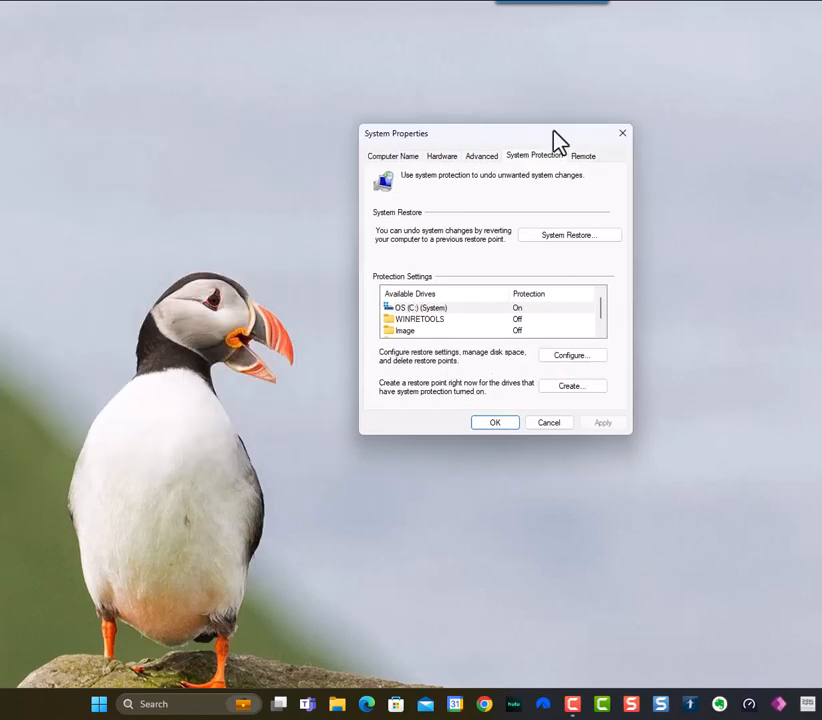
pyautogui.moveTo(552, 130); pyautogui.dragTo(549, 170)
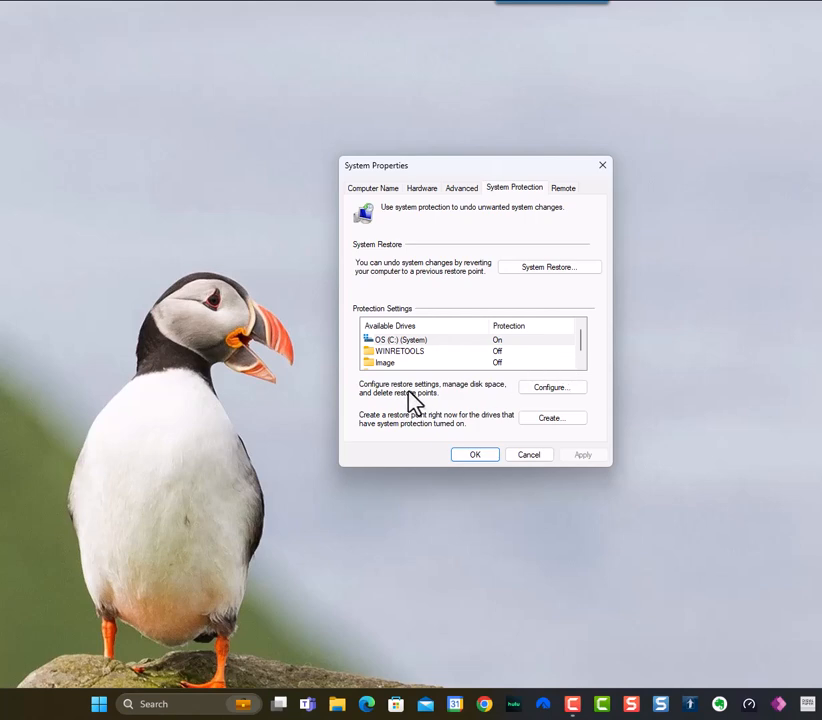
# - Try raising the OS (C:) drive's maximum restore disk usage to 11%, set it back to 2% and cancel the configuration
pyautogui.click(557, 389)
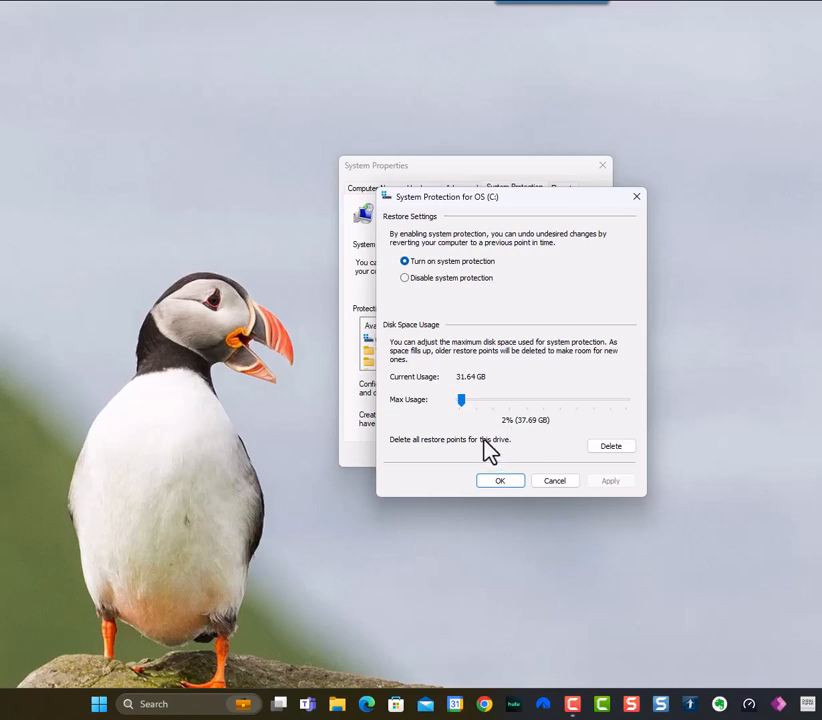
pyautogui.moveTo(460, 400); pyautogui.dragTo(475, 400)
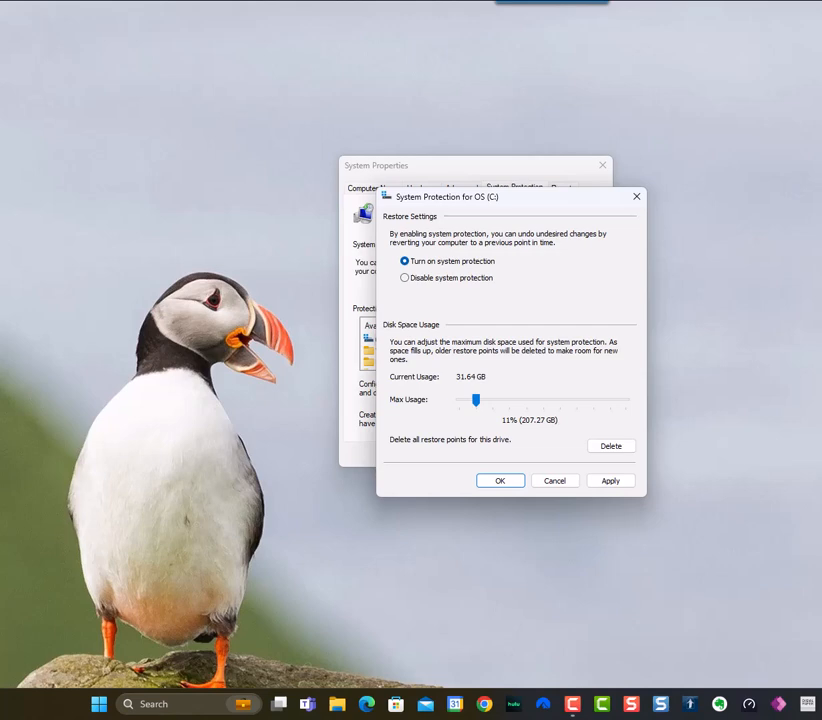
pyautogui.moveTo(475, 401); pyautogui.dragTo(463, 401)
pyautogui.moveTo(462, 399); pyautogui.dragTo(460, 399)
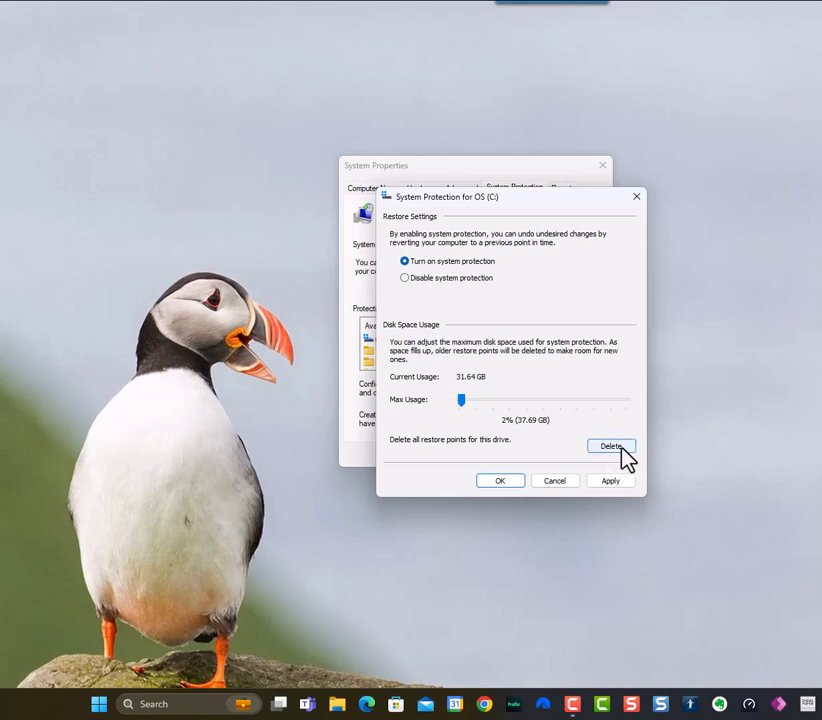
pyautogui.click(560, 482)
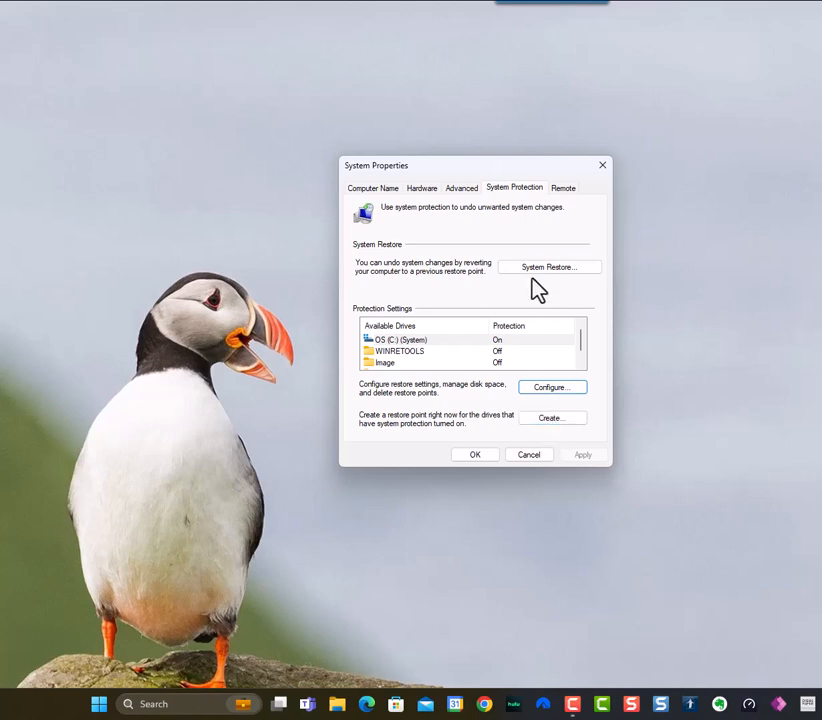
# - Create a restore point with the description "YouTube Video" and dismiss the completion message
pyautogui.click(556, 428)
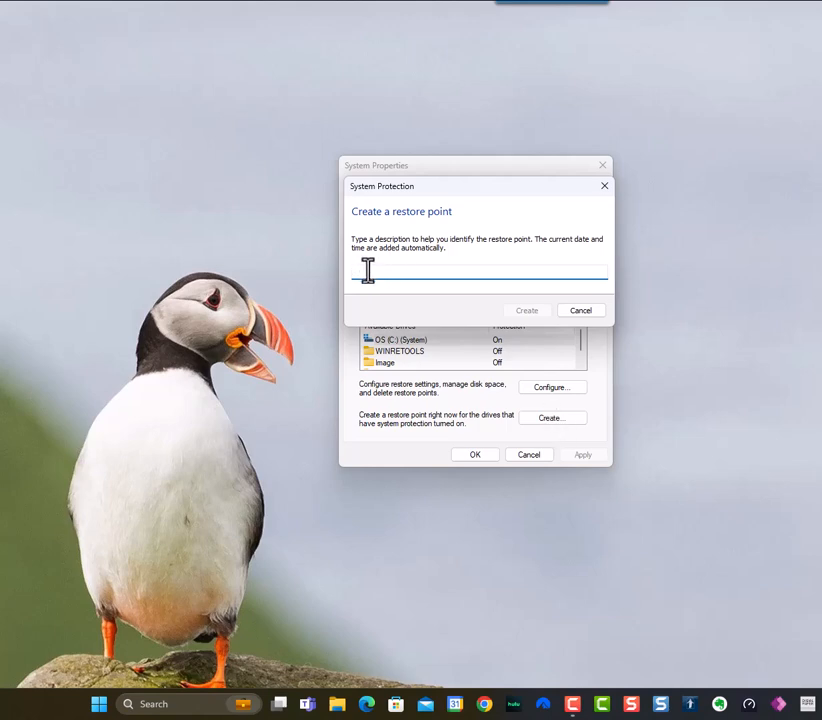
pyautogui.write('YouTube Video')
pyautogui.click(541, 313)
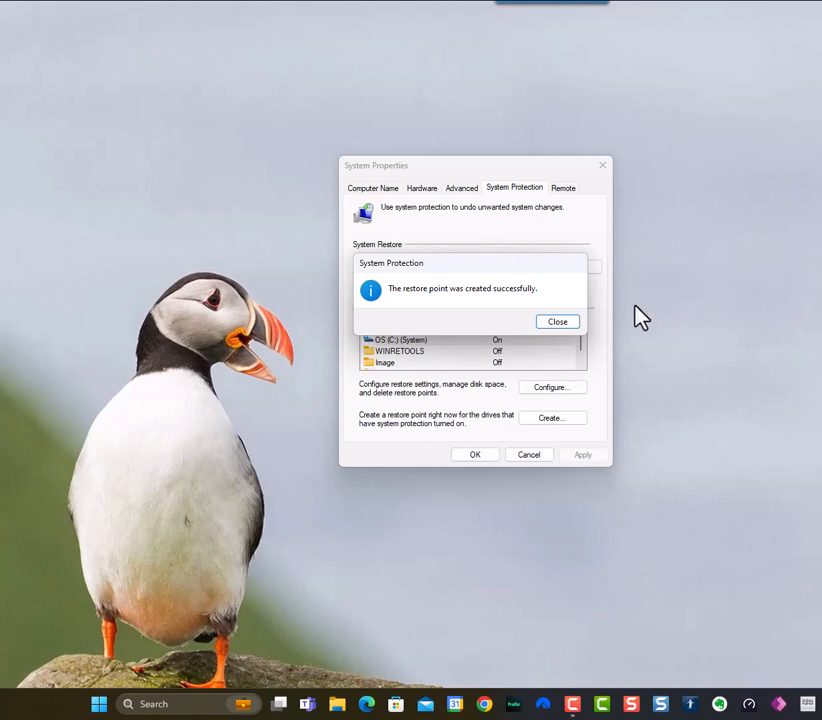
pyautogui.click(566, 323)
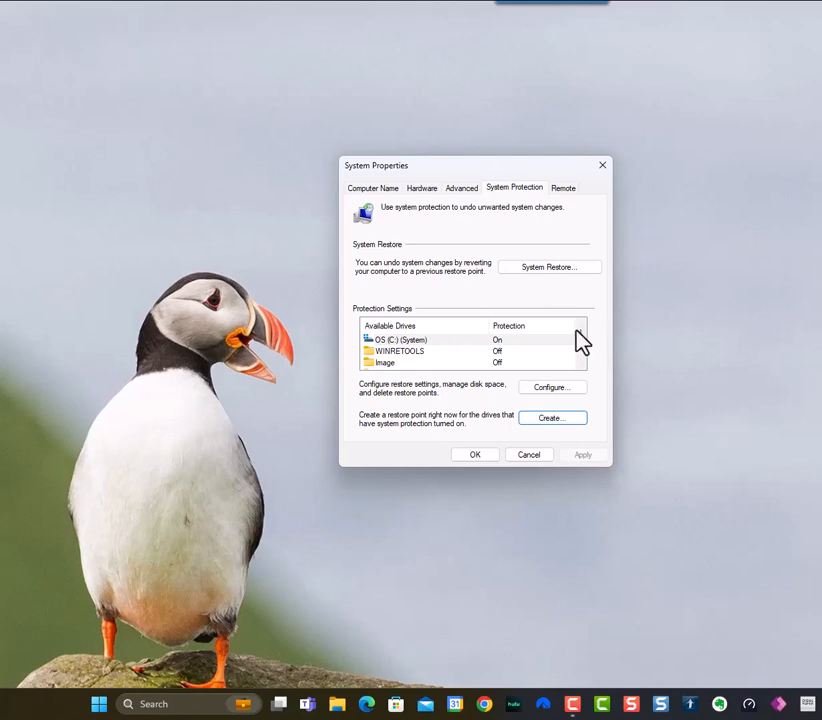
# - Review the OS (C:) drive's system protection and disk space usage settings, leaving them without changes
pyautogui.click(566, 396)
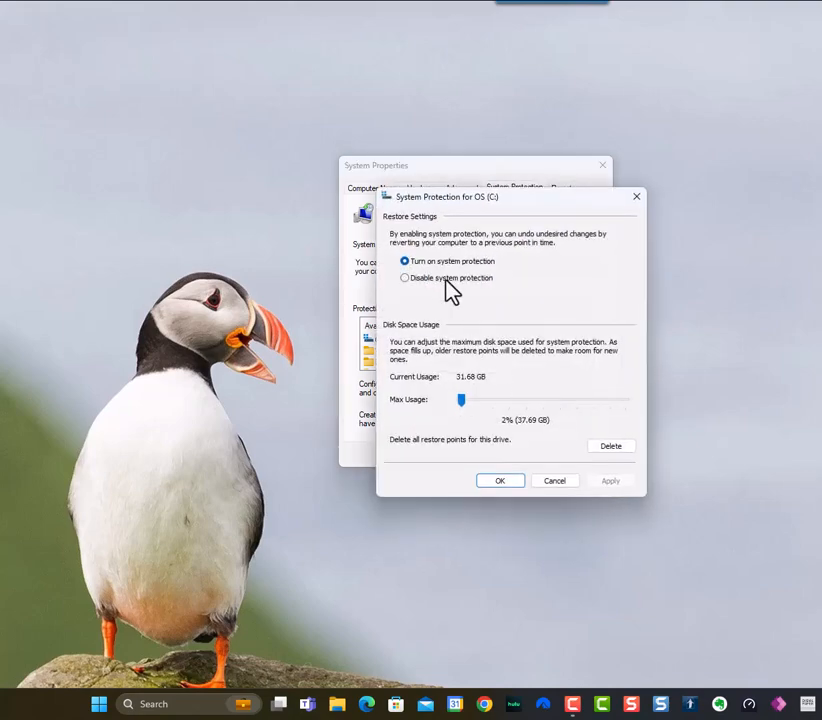
pyautogui.click(562, 482)
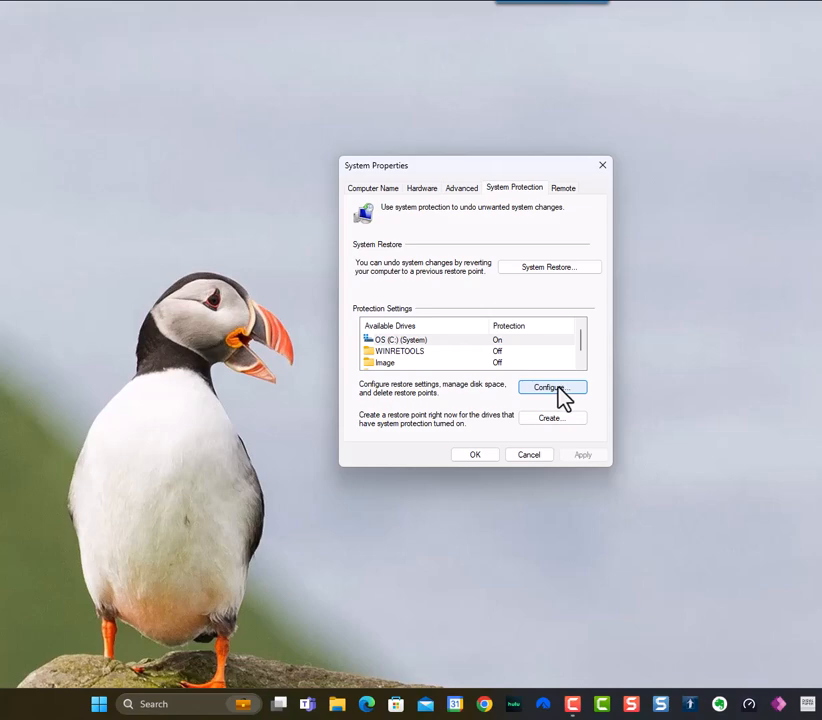
pyautogui.click(560, 390)
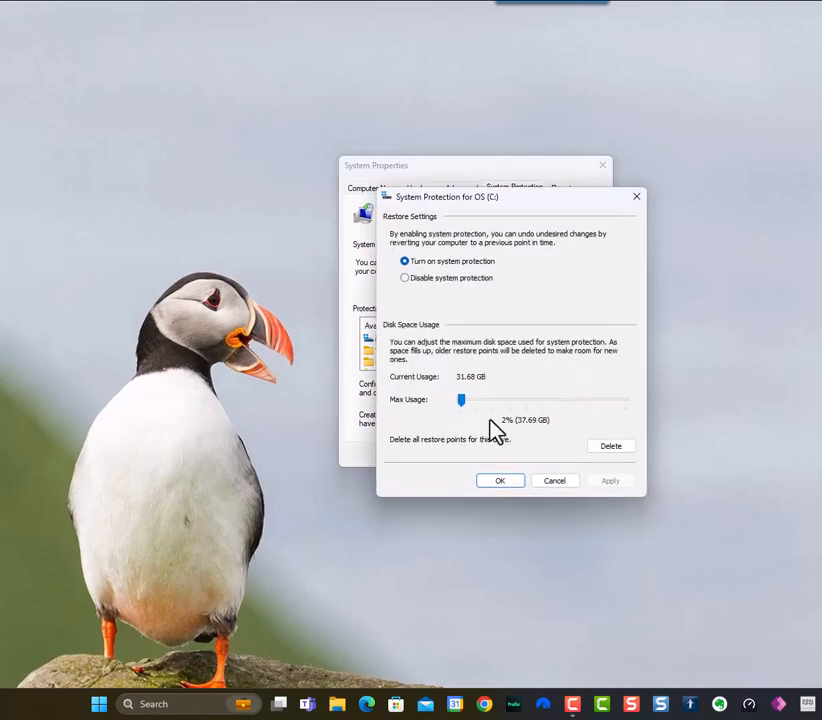
pyautogui.click(560, 482)
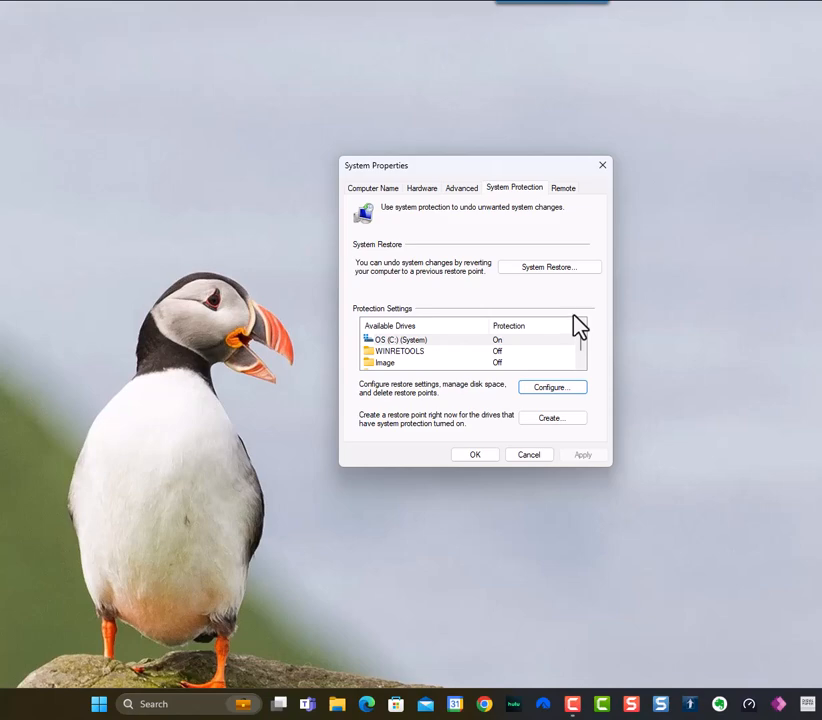
# - Start System Restore and examine which programs and drivers the recommended Camtasia 2024 restore point would affect
pyautogui.click(549, 270)
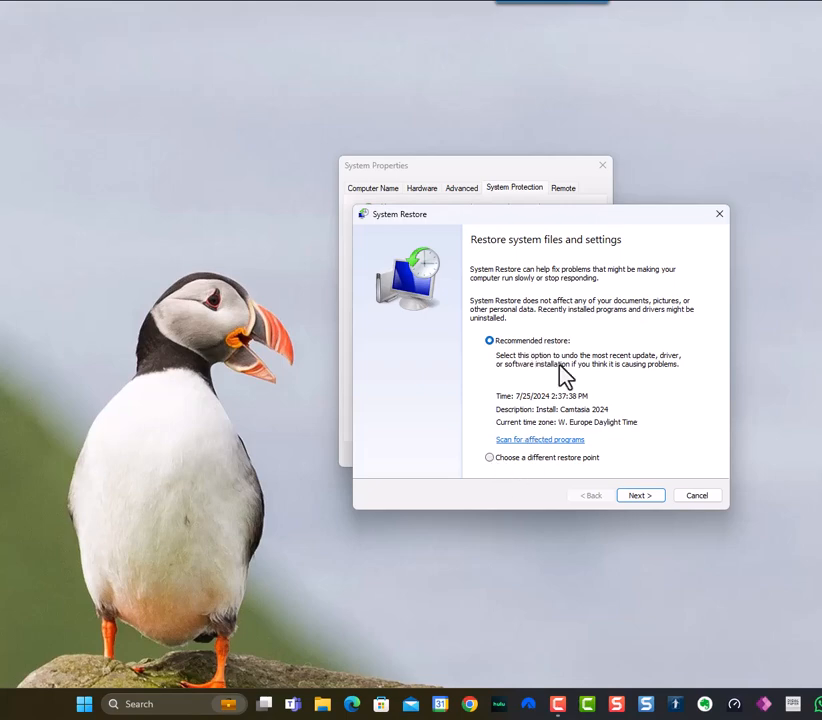
pyautogui.click(553, 441)
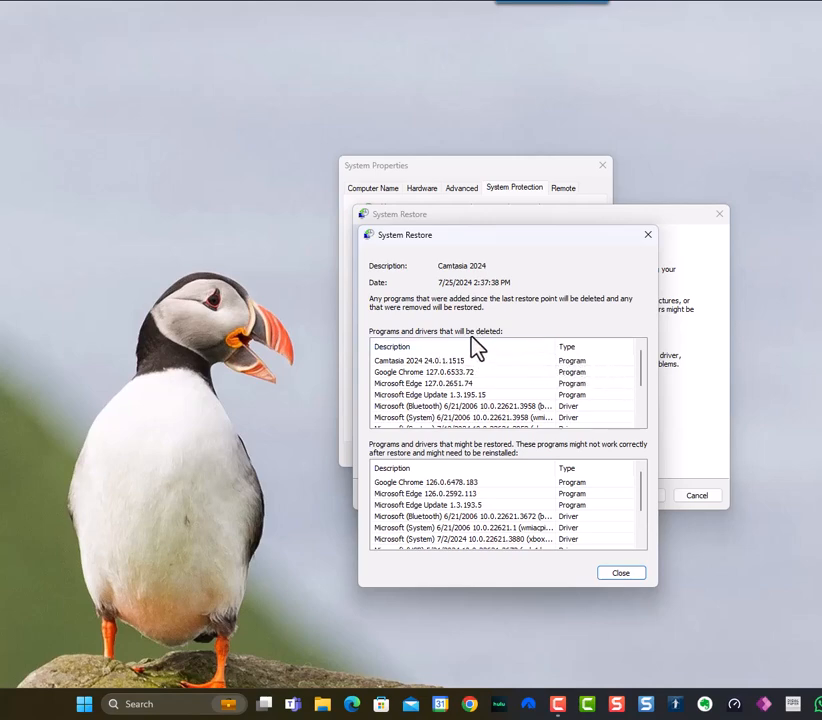
pyautogui.moveTo(638, 380); pyautogui.dragTo(646, 410)
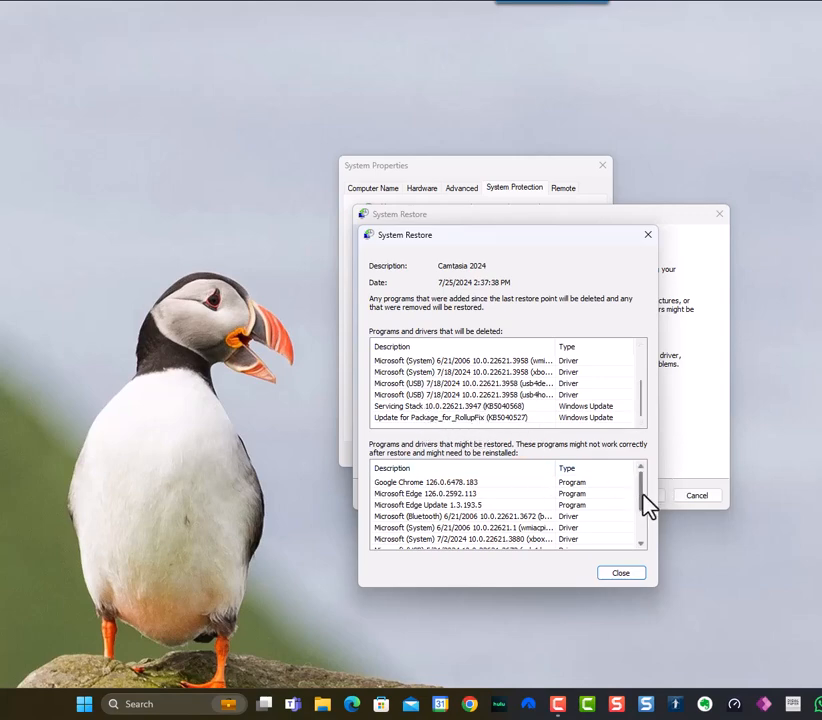
pyautogui.moveTo(645, 510)
pyautogui.mouseDown()
pyautogui.moveTo(657, 553)
pyautogui.moveTo(644, 486)
pyautogui.mouseUp()
pyautogui.click(636, 573)
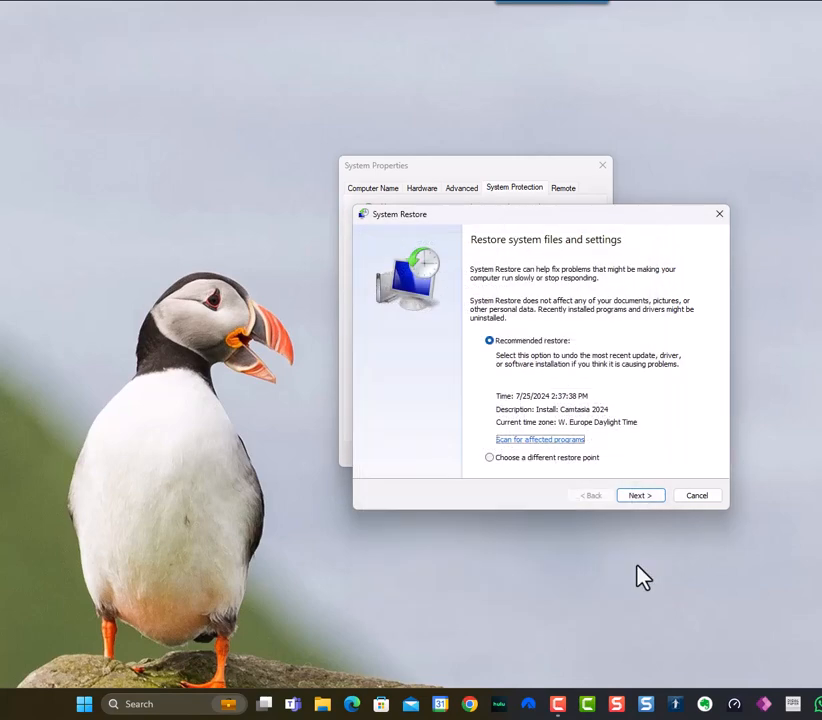
# - Choose to use a different restore point, show more restore points and select the Windows Update entry
pyautogui.click(491, 458)
pyautogui.click(648, 504)
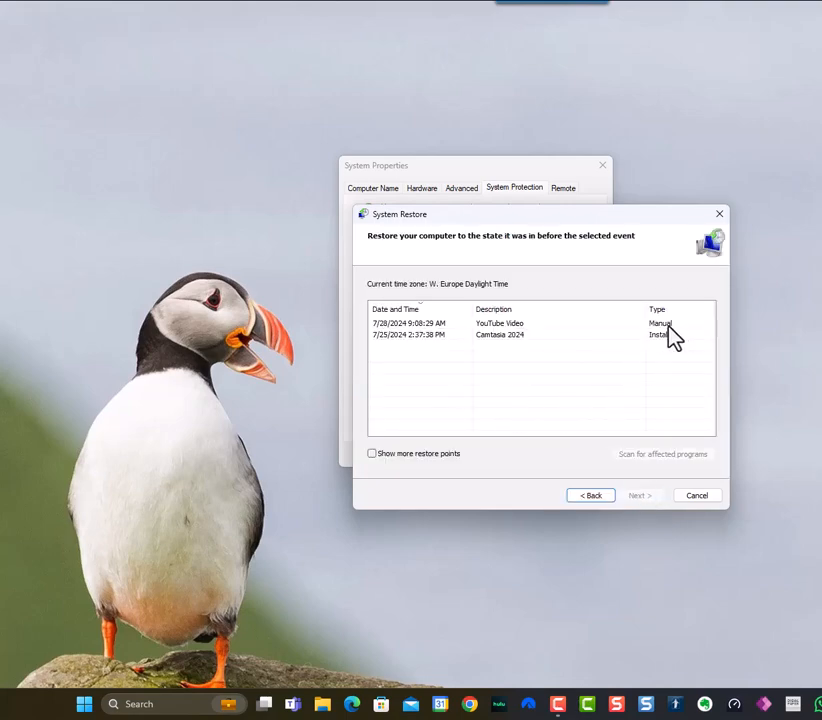
pyautogui.click(414, 324)
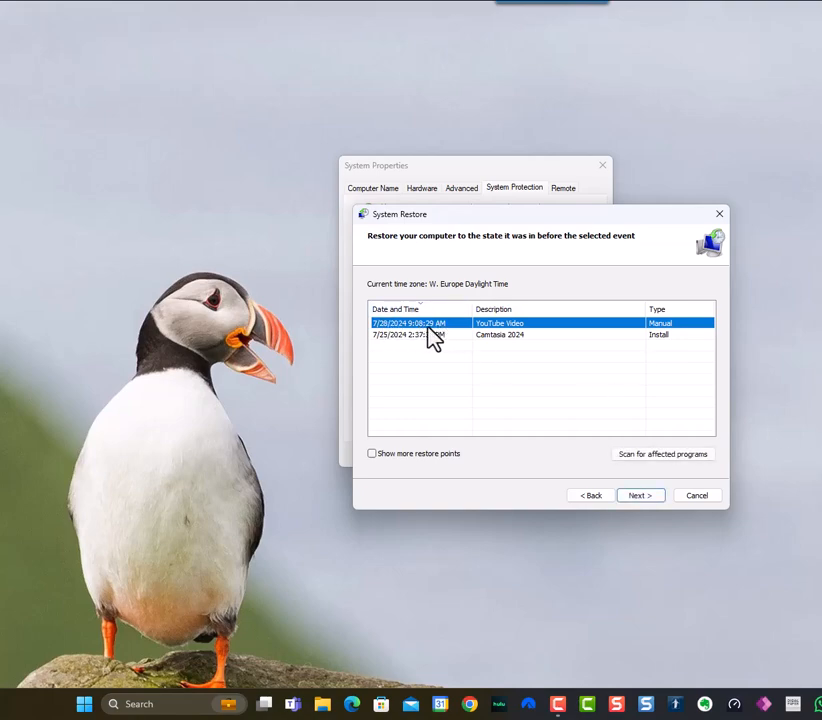
pyautogui.click(517, 336)
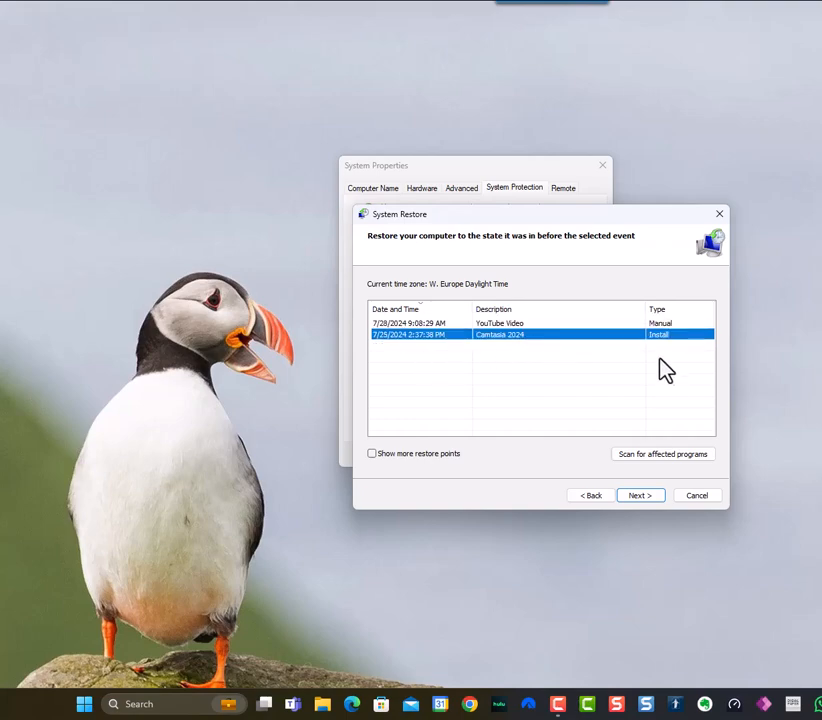
pyautogui.click(372, 453)
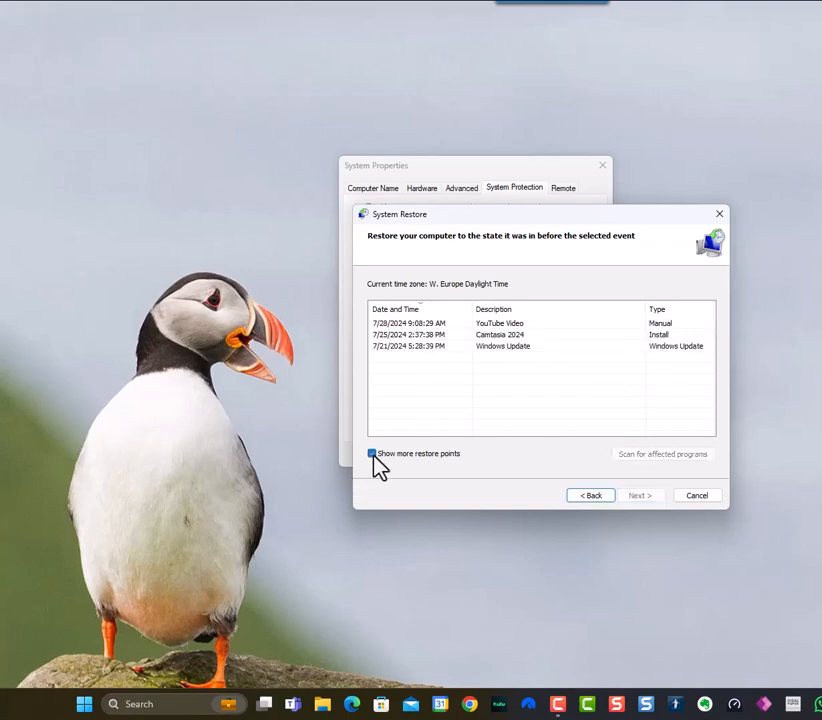
pyautogui.click(500, 347)
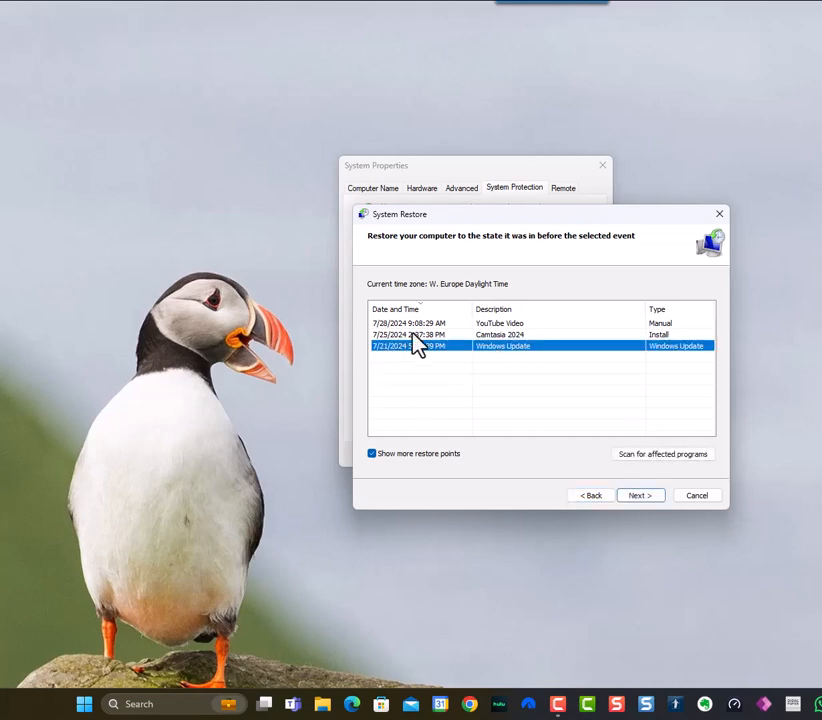
# - Select the "YouTube Video" restore point and scan it for affected programs, closing the report after review
pyautogui.click(420, 324)
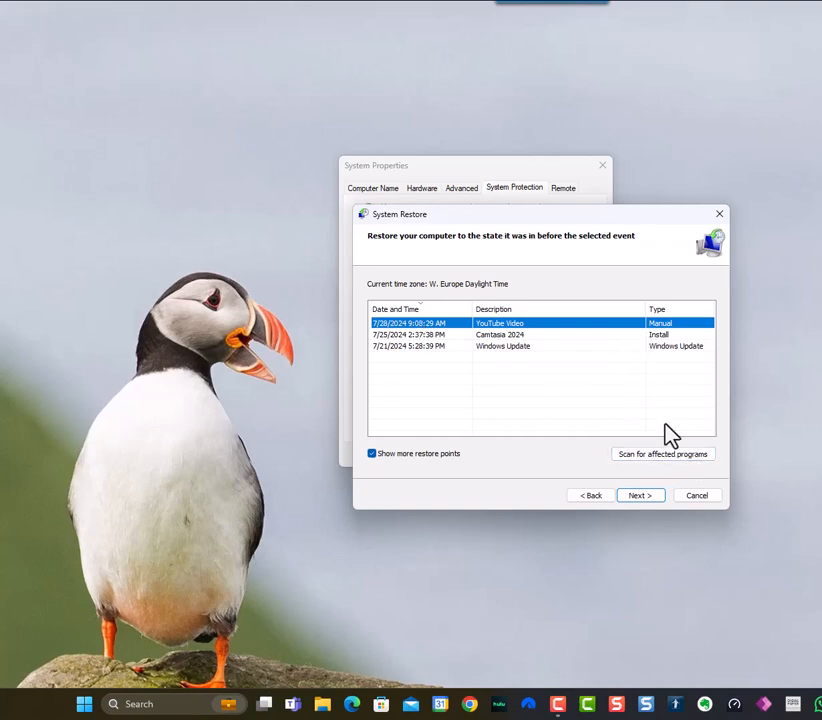
pyautogui.click(674, 455)
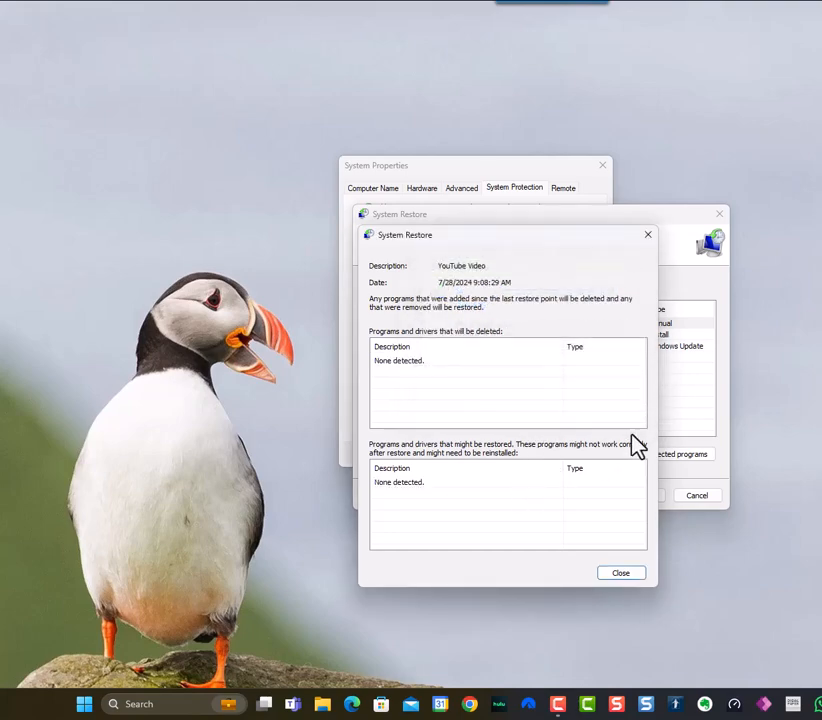
pyautogui.click(627, 576)
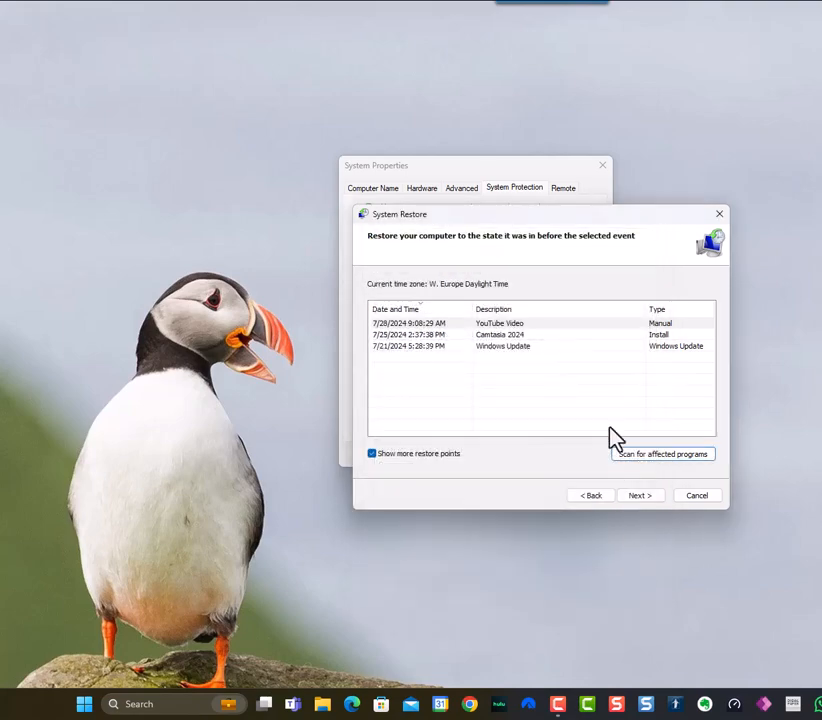
# - Take the "YouTube Video" restore point through to the final restore confirmation, decline to continue and cancel System Restore
pyautogui.click(485, 324)
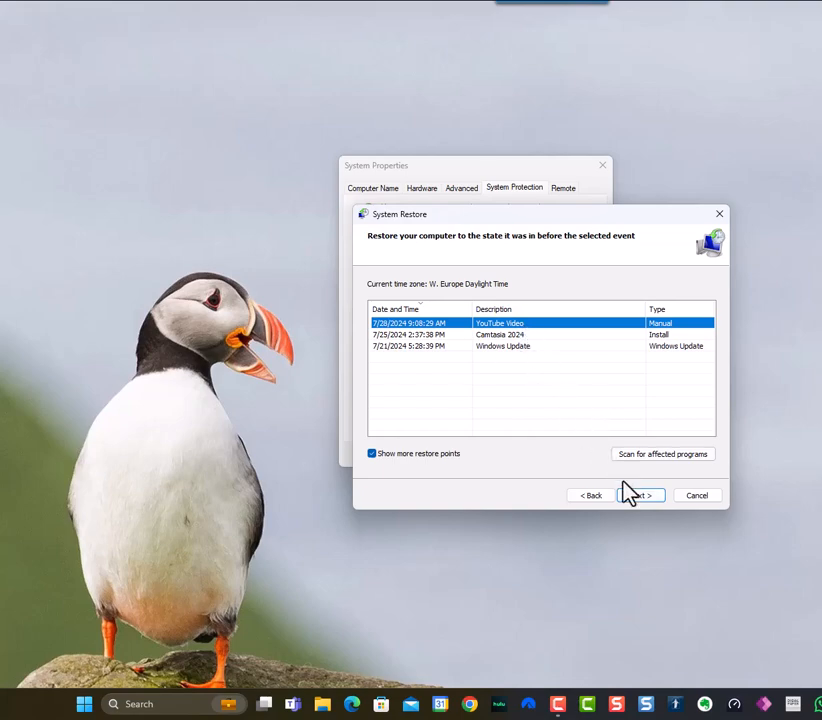
pyautogui.click(649, 497)
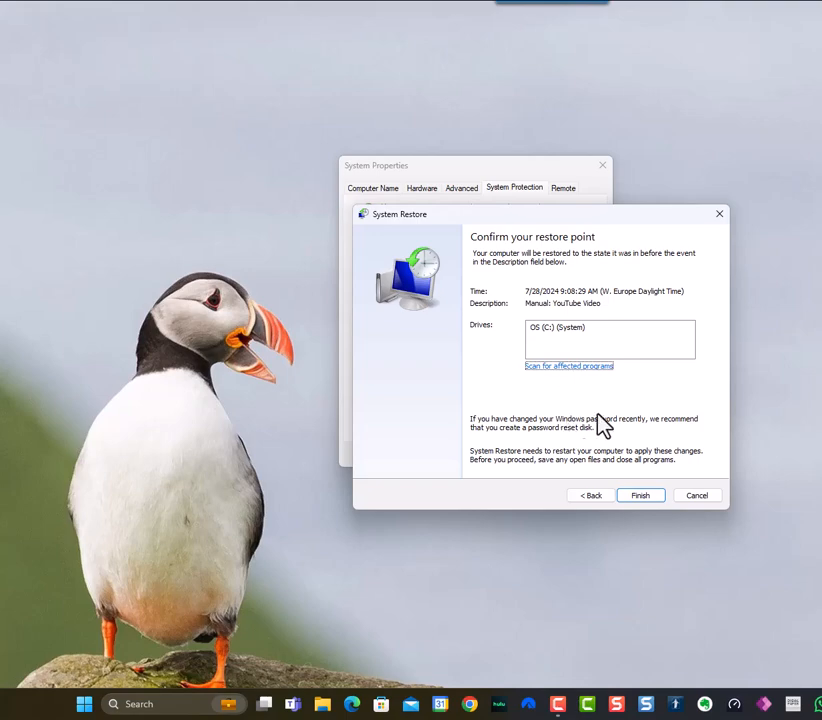
pyautogui.click(641, 495)
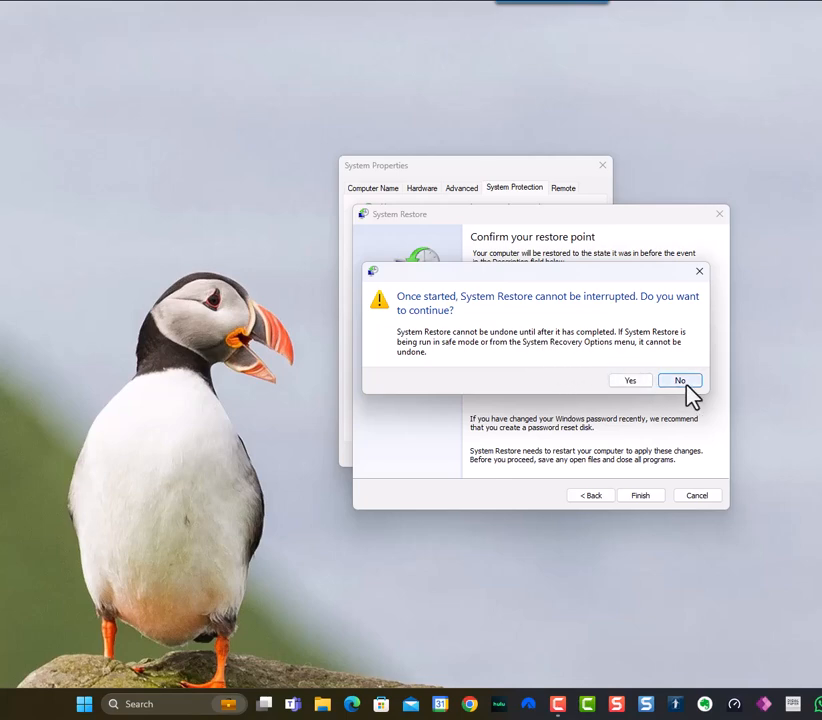
pyautogui.click(700, 273)
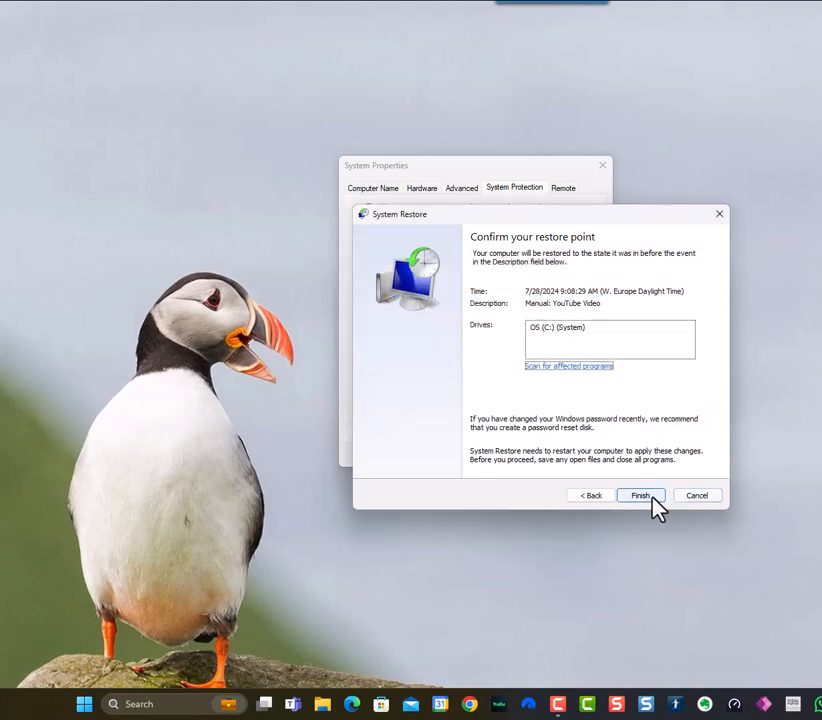
pyautogui.click(697, 495)
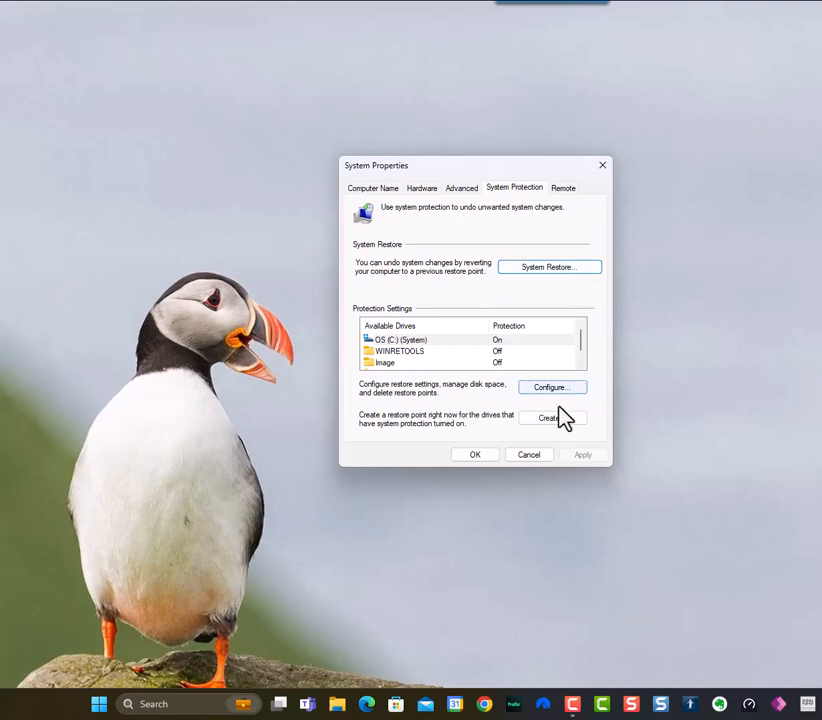
# - Reopen System Restore to review the "YouTube Video" point under the different restore points, cancelling it and closing System Properties
pyautogui.click(563, 270)
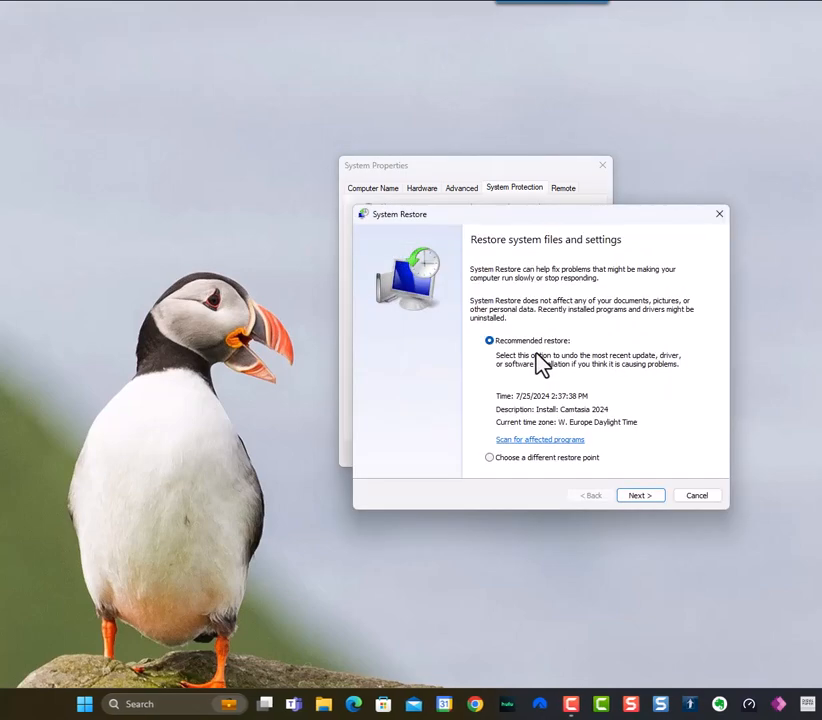
pyautogui.click(508, 455)
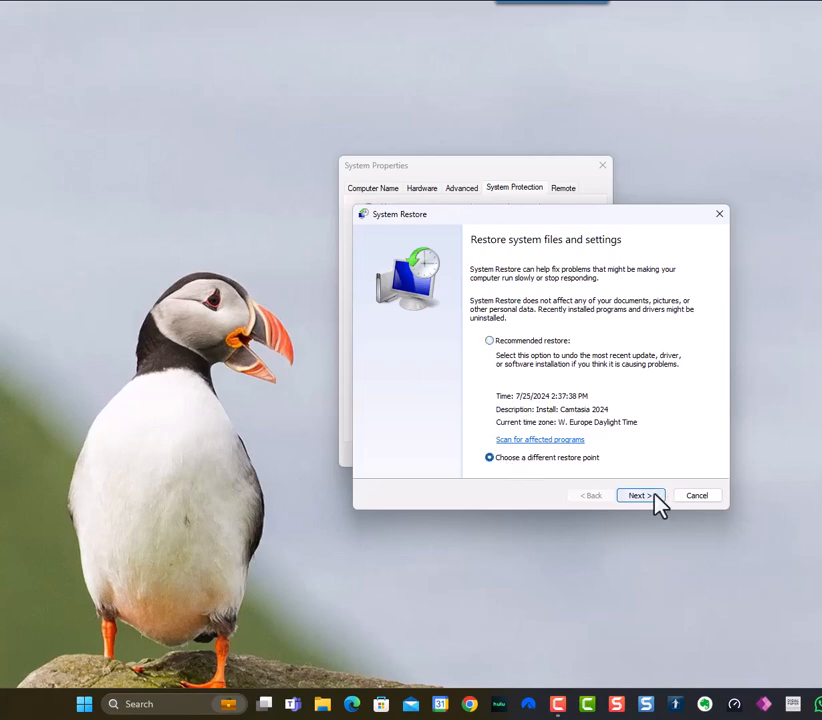
pyautogui.click(652, 495)
pyautogui.click(446, 325)
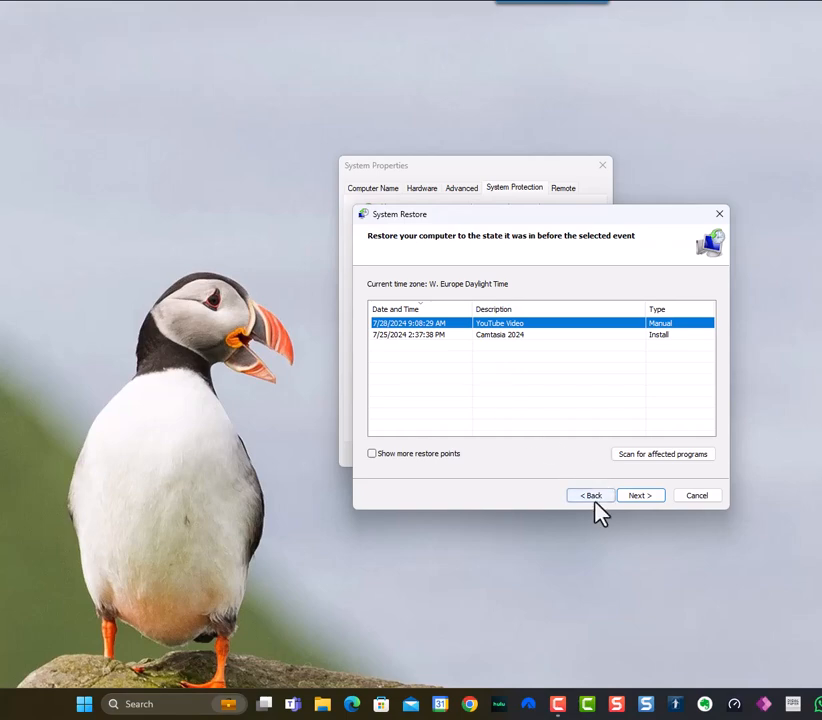
pyautogui.click(708, 497)
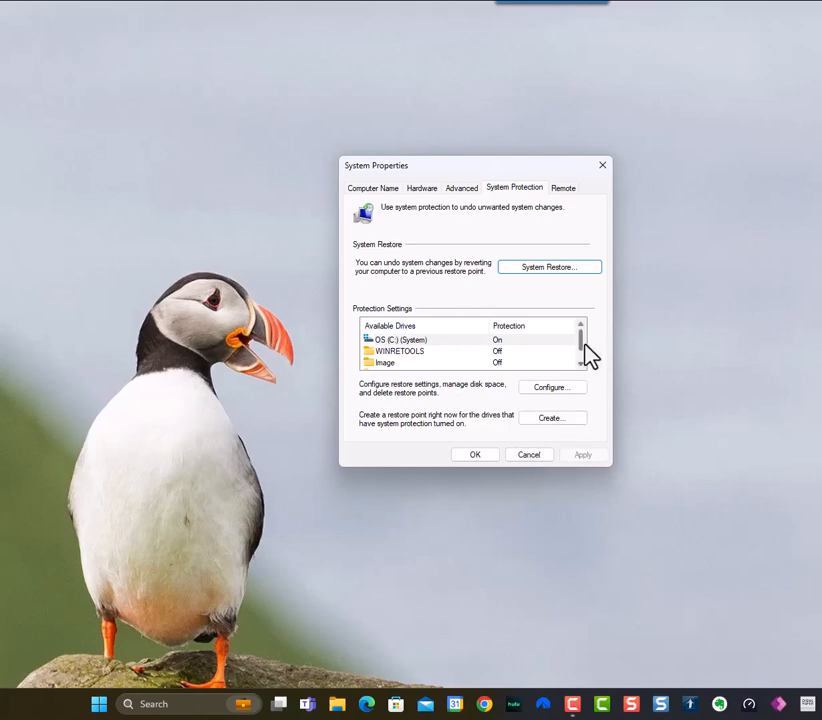
pyautogui.moveTo(581, 343)
pyautogui.mouseDown()
pyautogui.moveTo(584, 360)
pyautogui.moveTo(581, 340)
pyautogui.mouseUp()
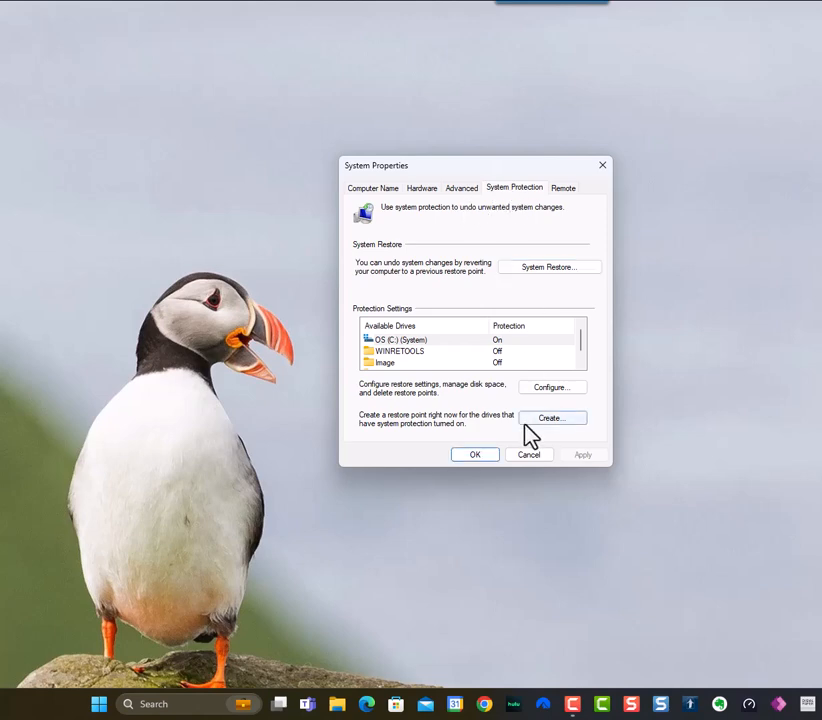
pyautogui.click(540, 455)
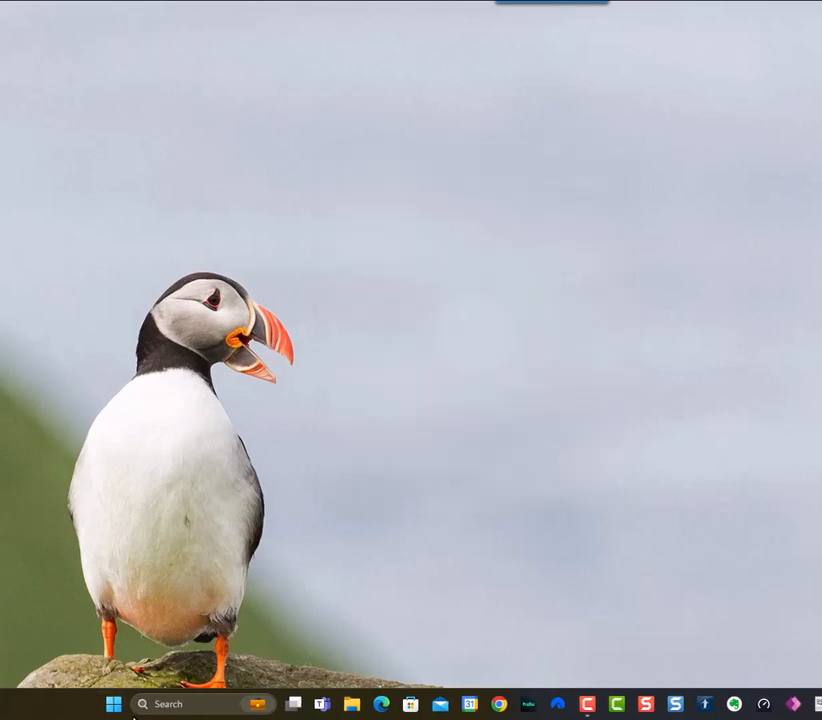
# - Search Windows for "recovery", open the Recovery control panel page and narrow its window to fit the screen
pyautogui.click(170, 703)
pyautogui.write('rest')
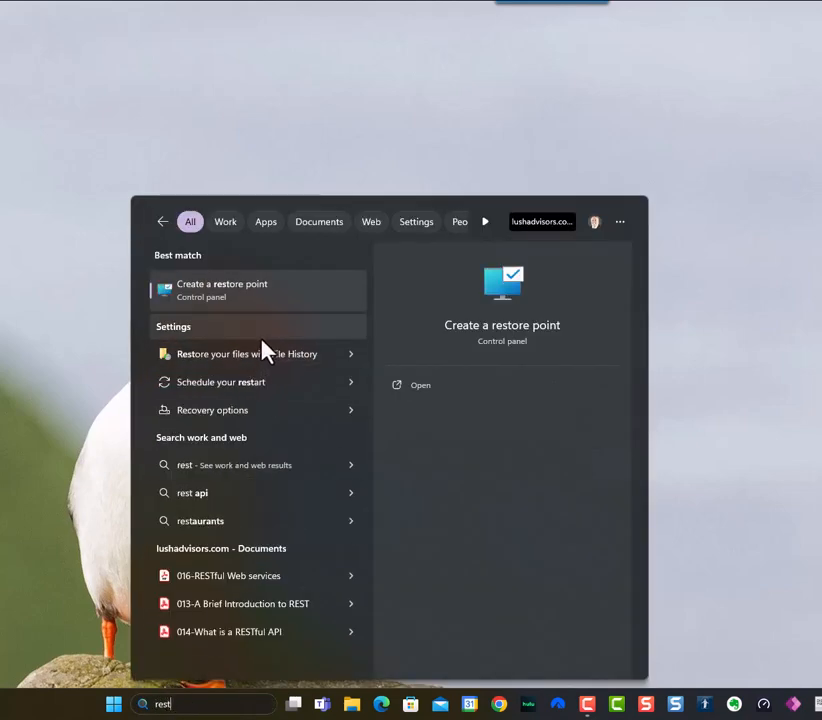
pyautogui.write('o')
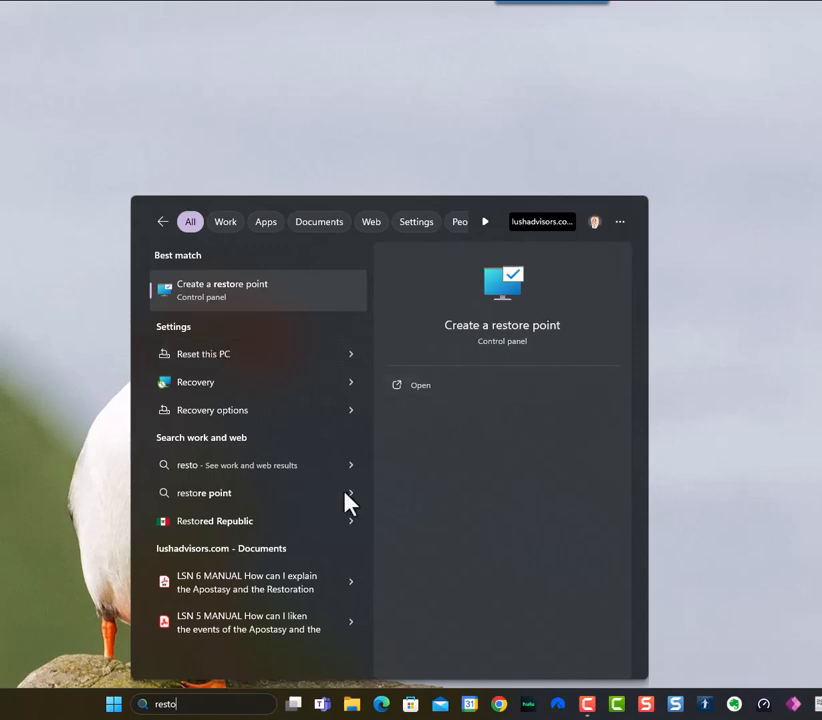
pyautogui.press('BackSpace')
pyautogui.press('BackSpace')
pyautogui.press('BackSpace')
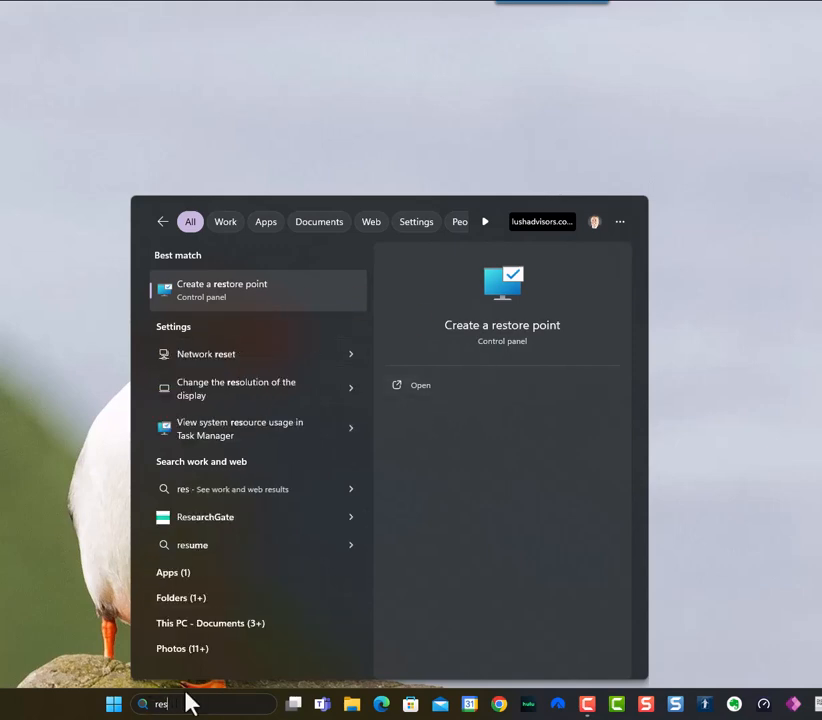
pyautogui.write('cov')
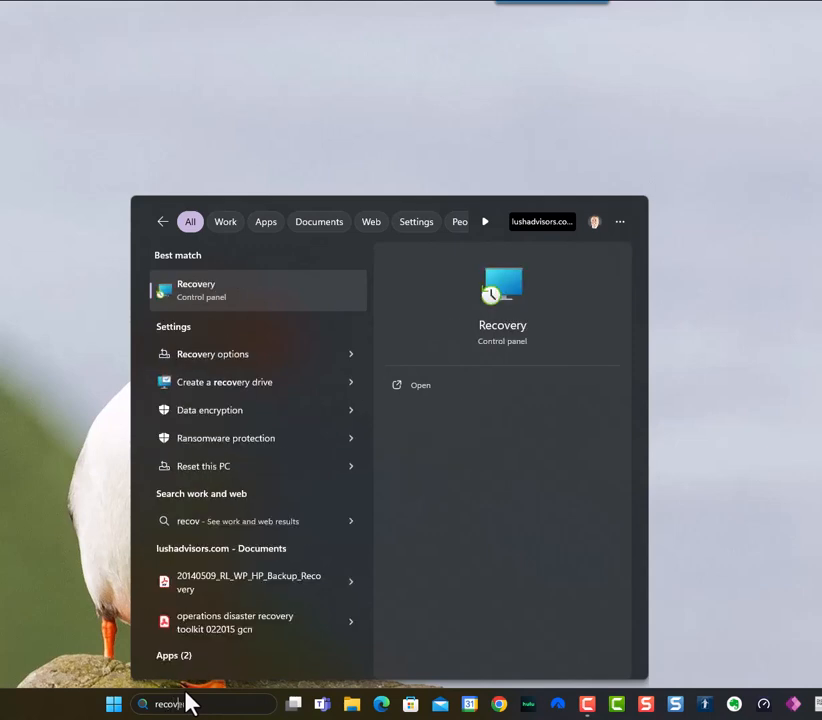
pyautogui.write('ery')
pyautogui.click(429, 390)
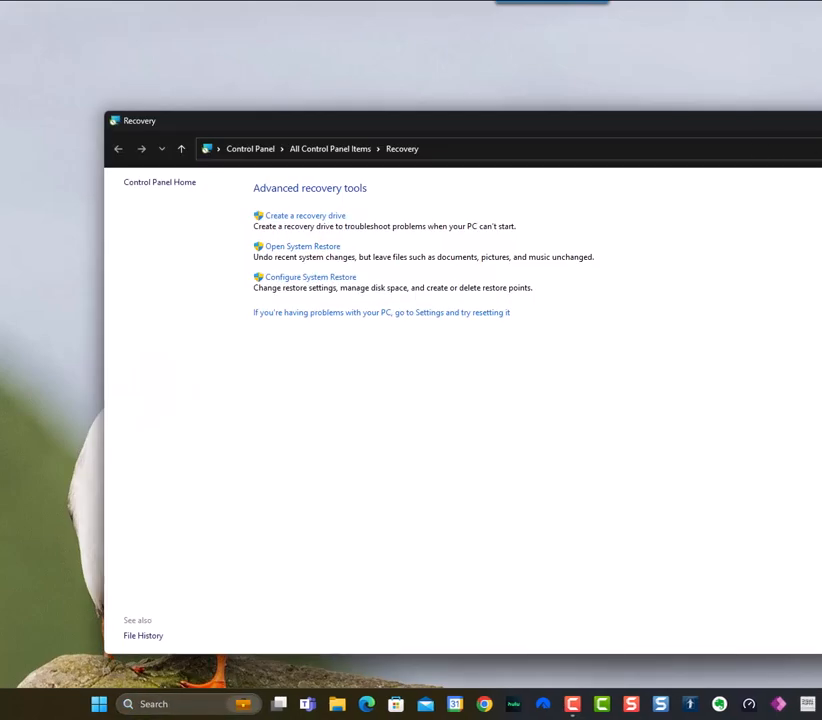
pyautogui.moveTo(821, 222); pyautogui.dragTo(796, 222)
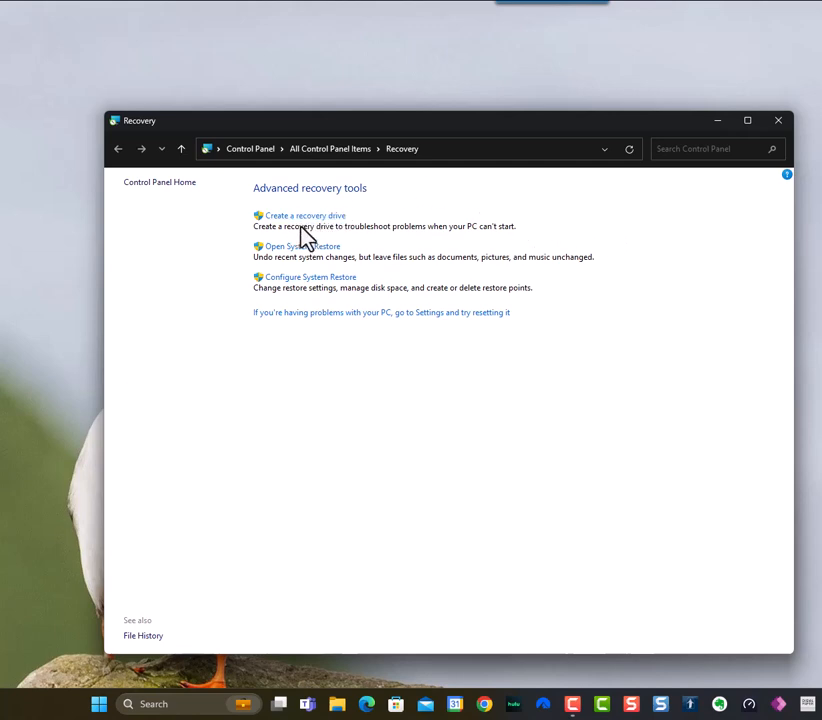